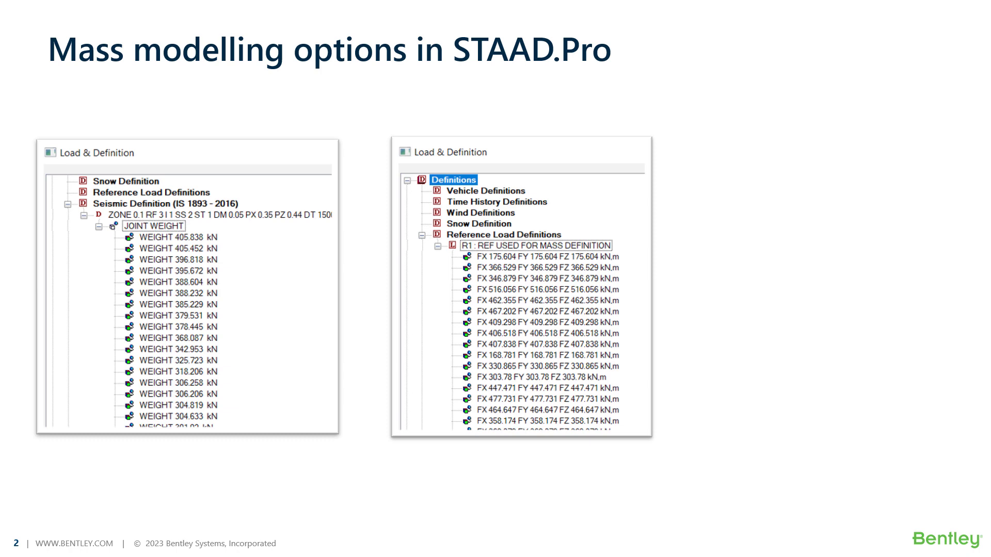
- Show the third load-tree example on the mass-modelling slide, then switch to STAAD.Pro
key("Right")
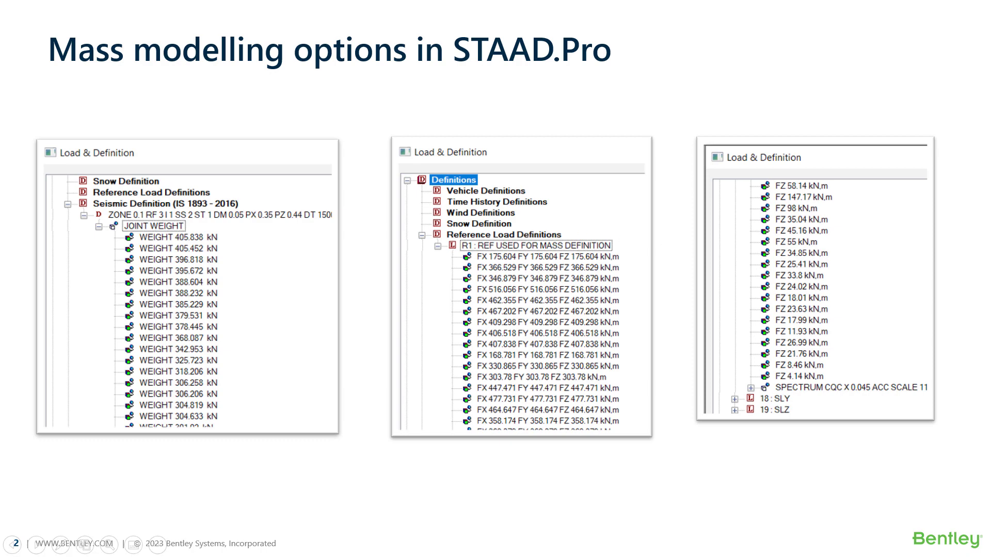
key("alt+Tab")
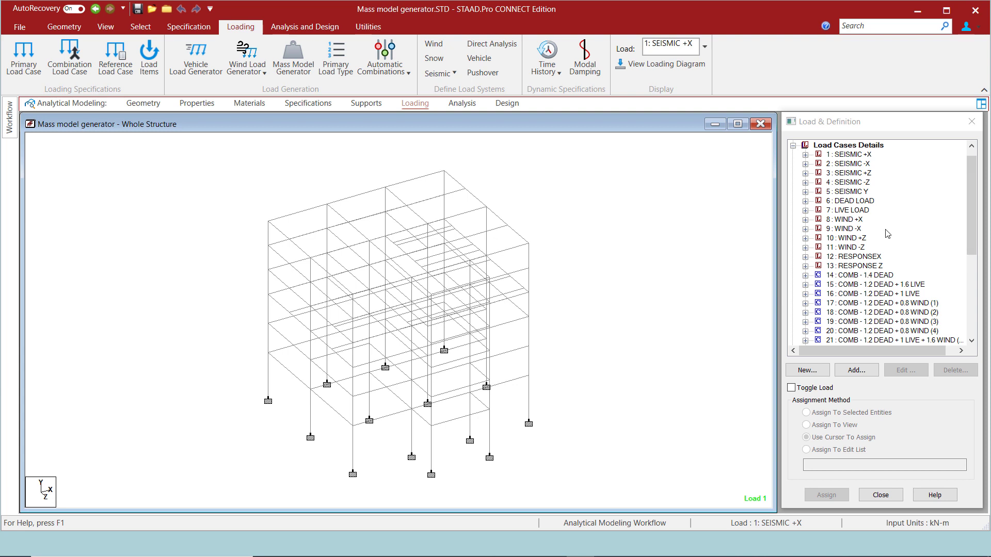
- Expand the DEAD and LIVE LOAD cases and display the 13.5 m level floor load
left_click(805, 202)
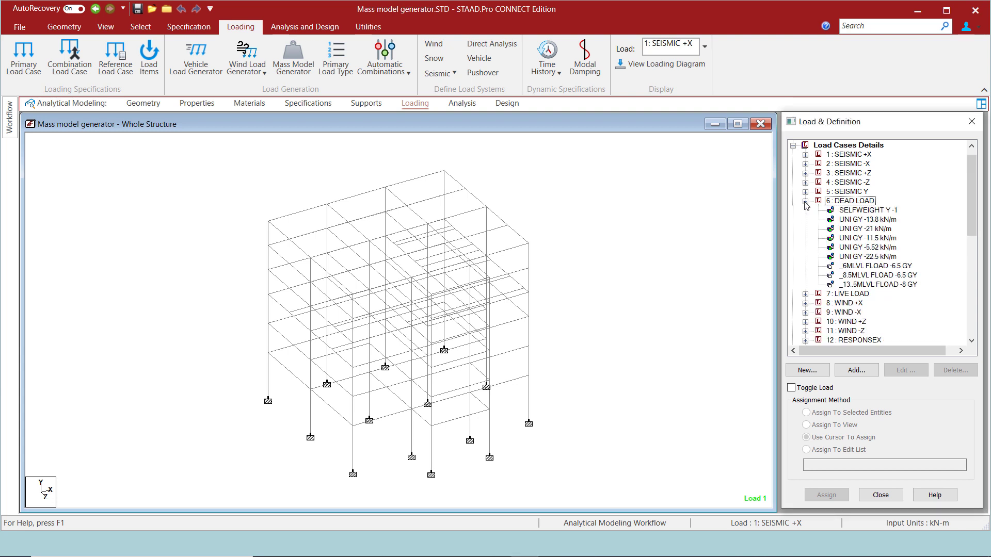
left_click(805, 201)
left_click(805, 211)
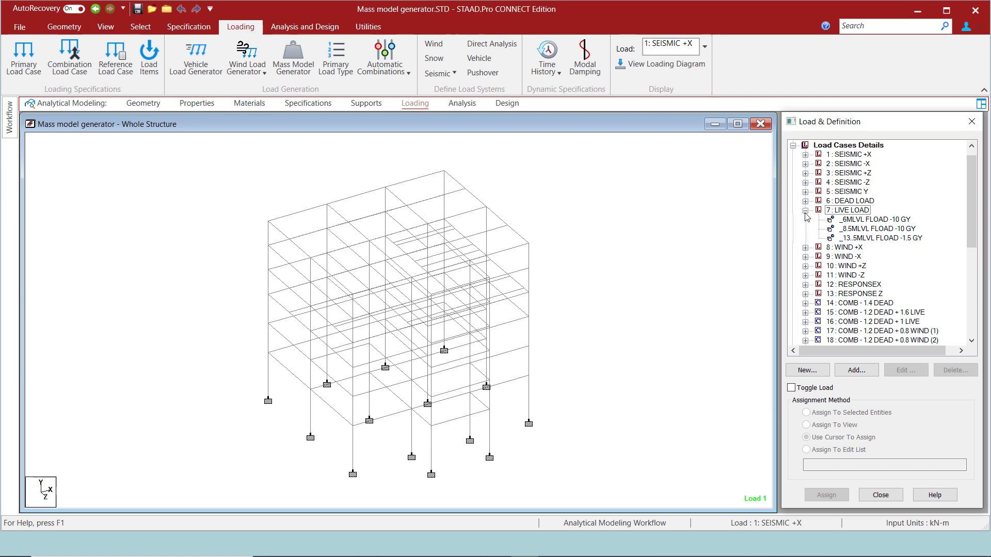
left_click(888, 240)
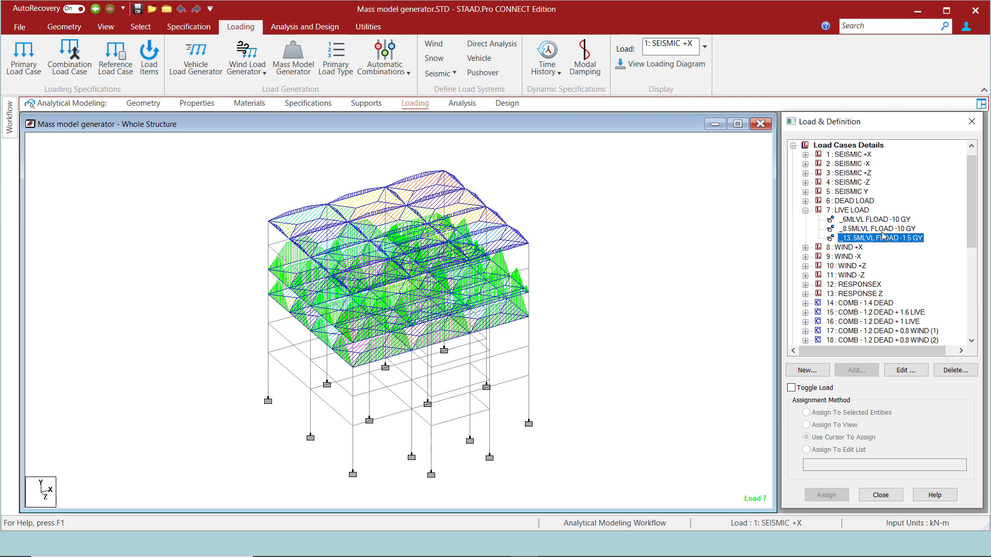
- Expand load case 12 RESPONSEX and its spectrum to reveal SOIL TYPE 1
left_click(845, 155)
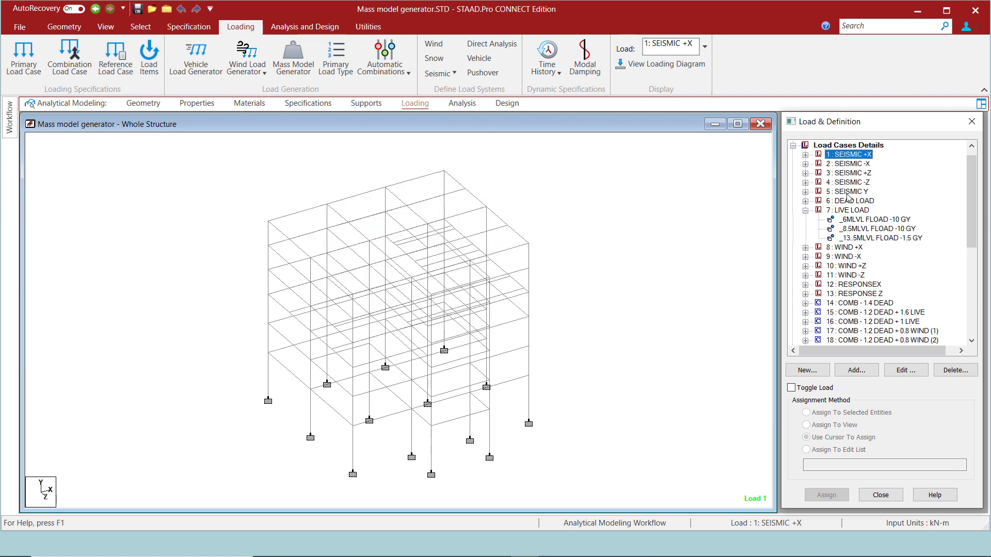
left_click(855, 285)
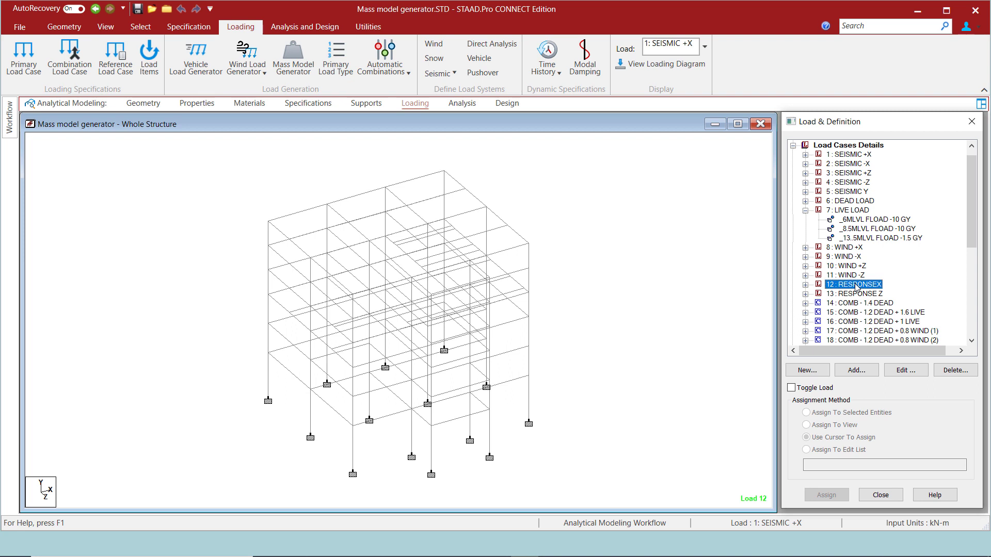
left_click(805, 285)
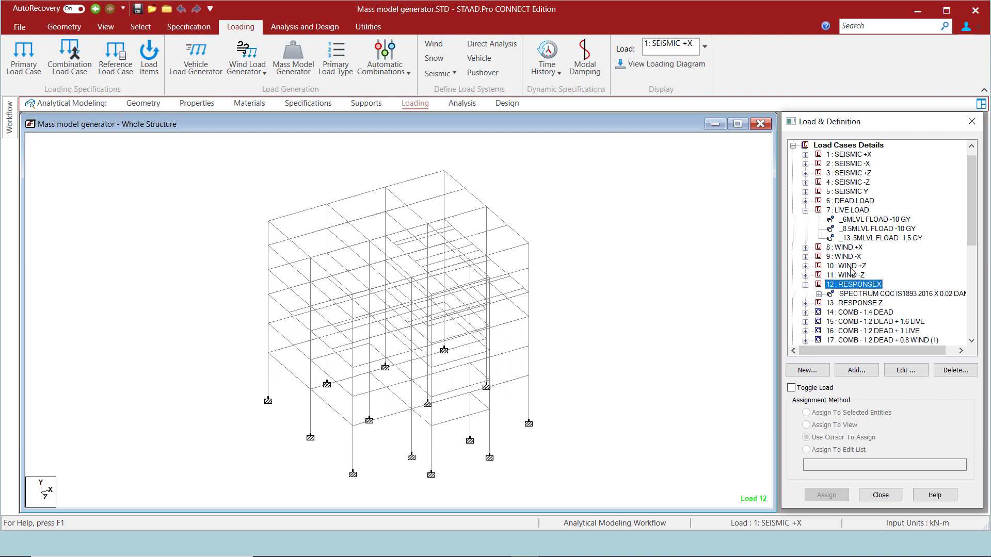
scroll(852, 272, "down", 2)
left_click(820, 276)
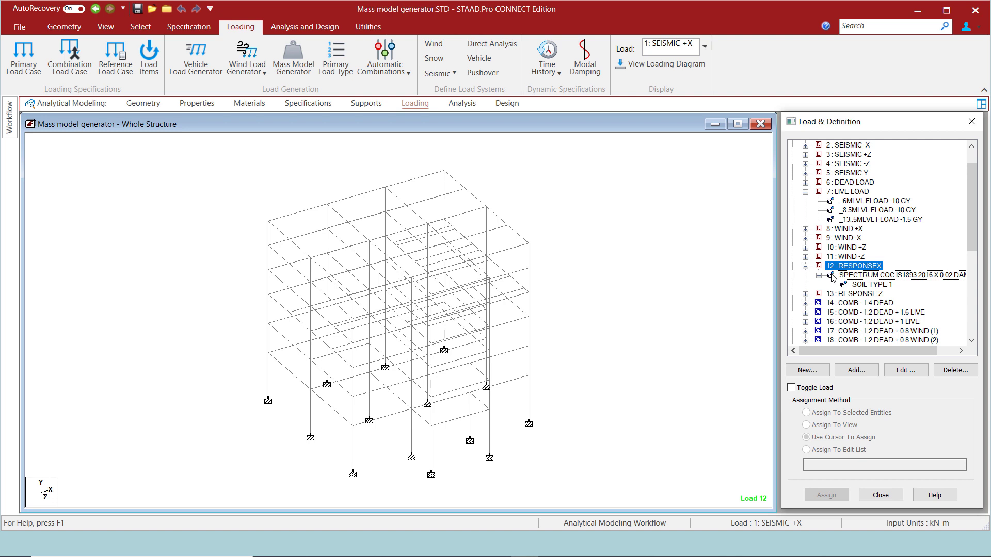
scroll(833, 278, "up", 1)
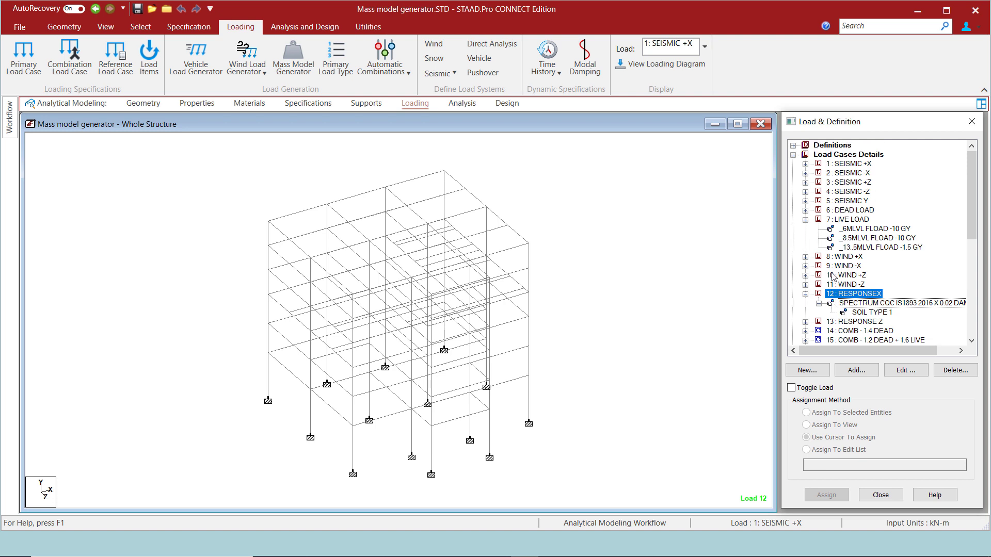
- Expand Definitions and the IS 1893 - 2016 seismic definition (zone 0.16), then select Reference Load Definitions
left_click(794, 145)
left_click(805, 201)
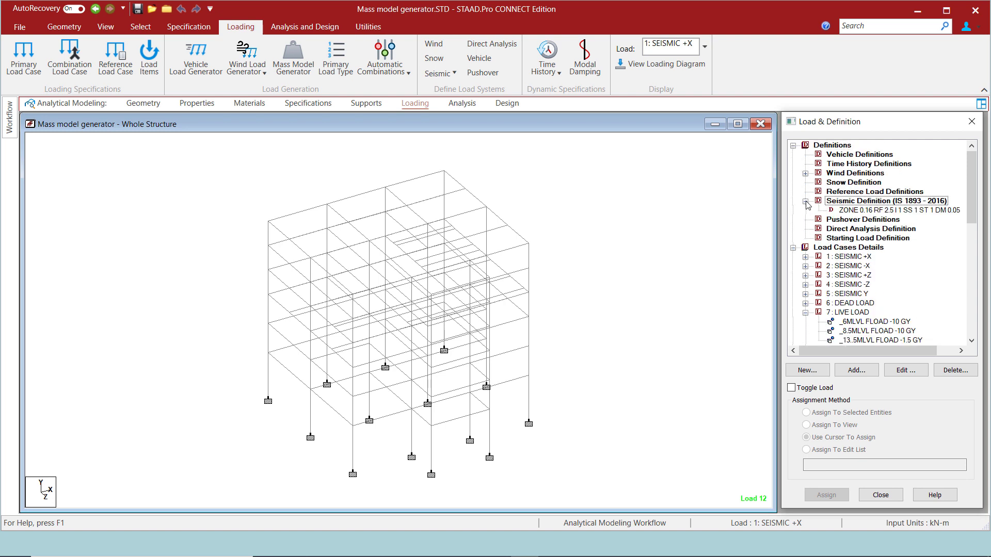
left_click(865, 203)
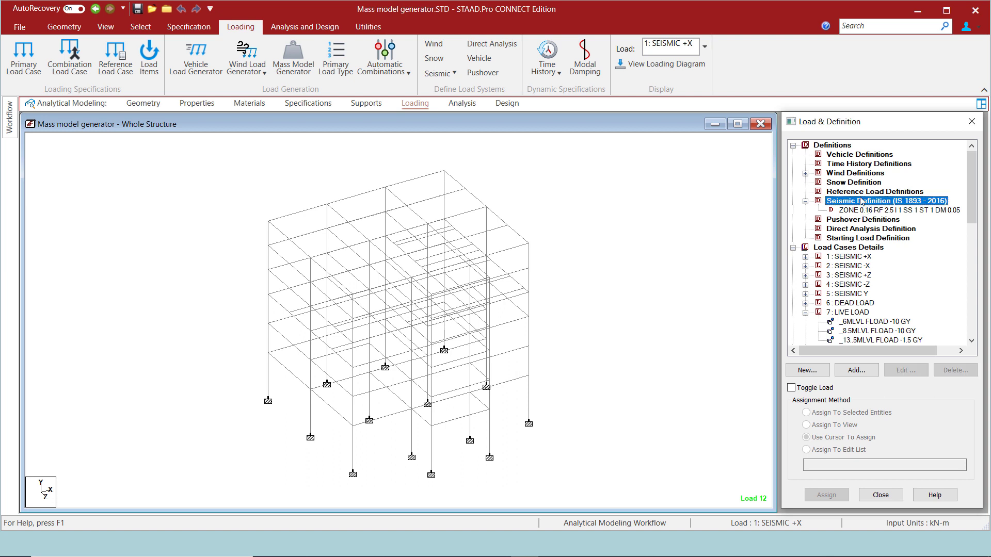
left_click(856, 193)
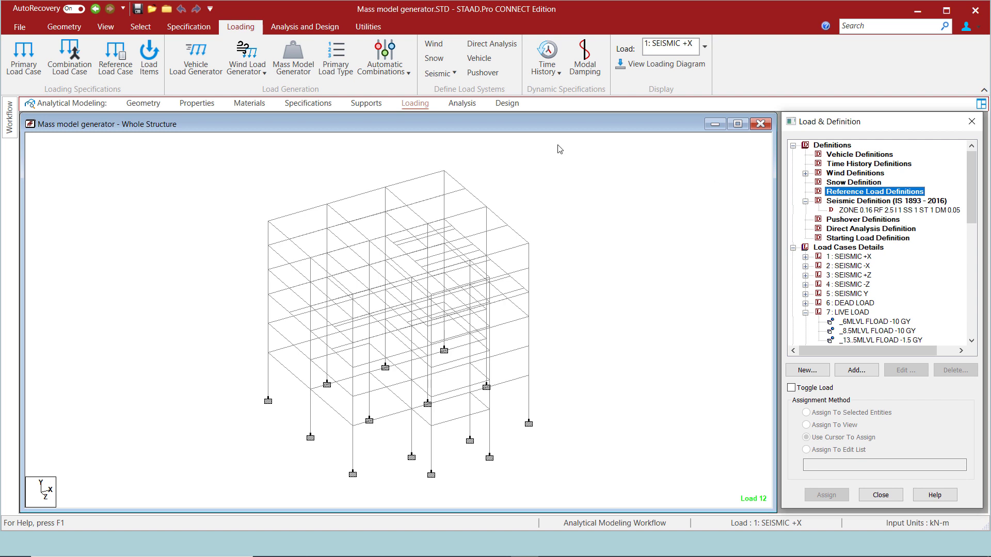
- Open the Mass Model Generator and keep 'New Reference Load Case' as the target
left_click(292, 59)
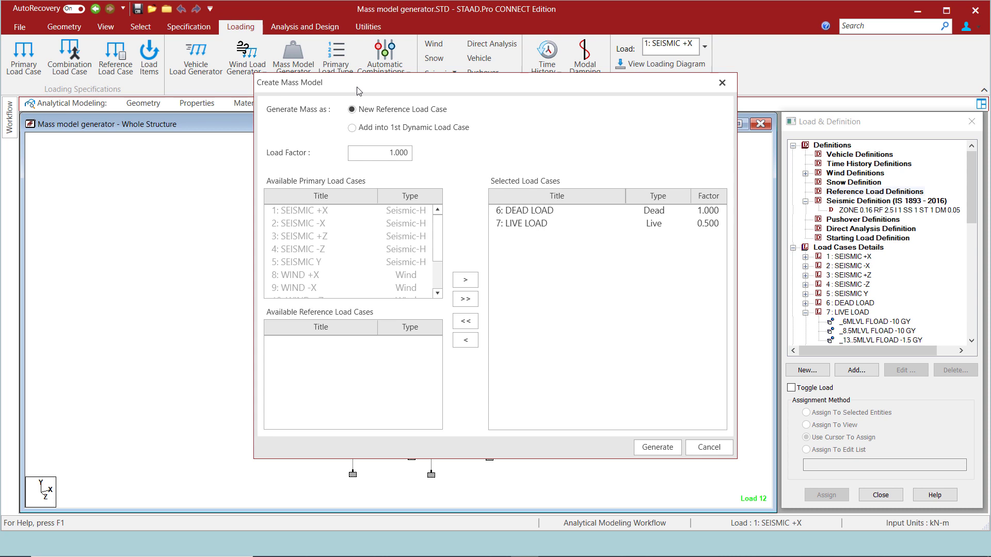
left_click(353, 128)
left_click(351, 109)
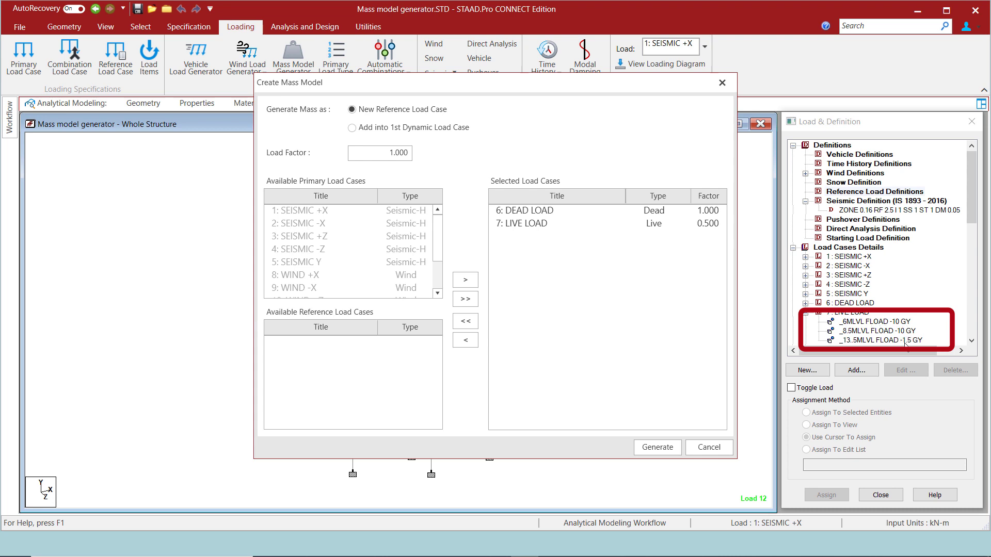
- Remove LIVE LOAD from the selected cases and re-add it with load factor 0.25
left_click(561, 223)
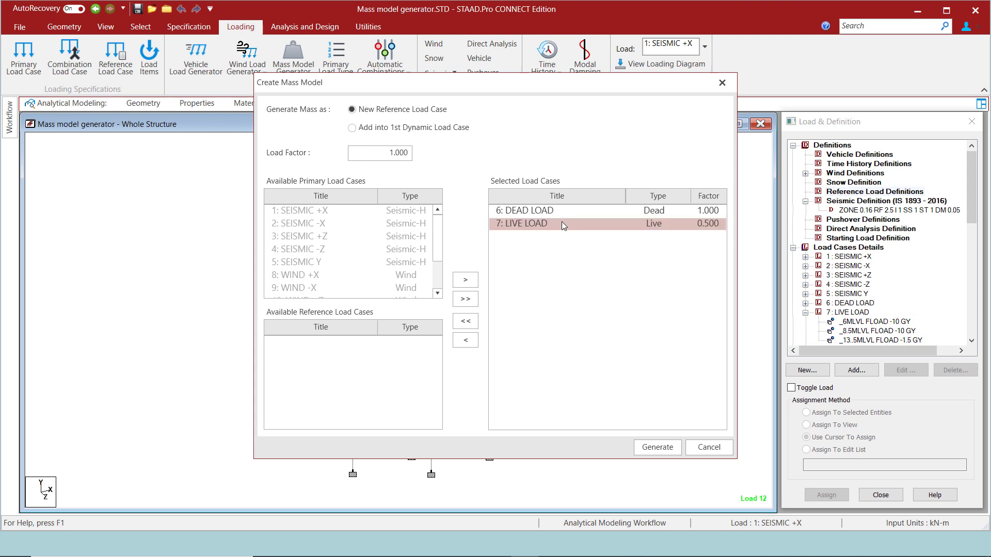
left_click(468, 341)
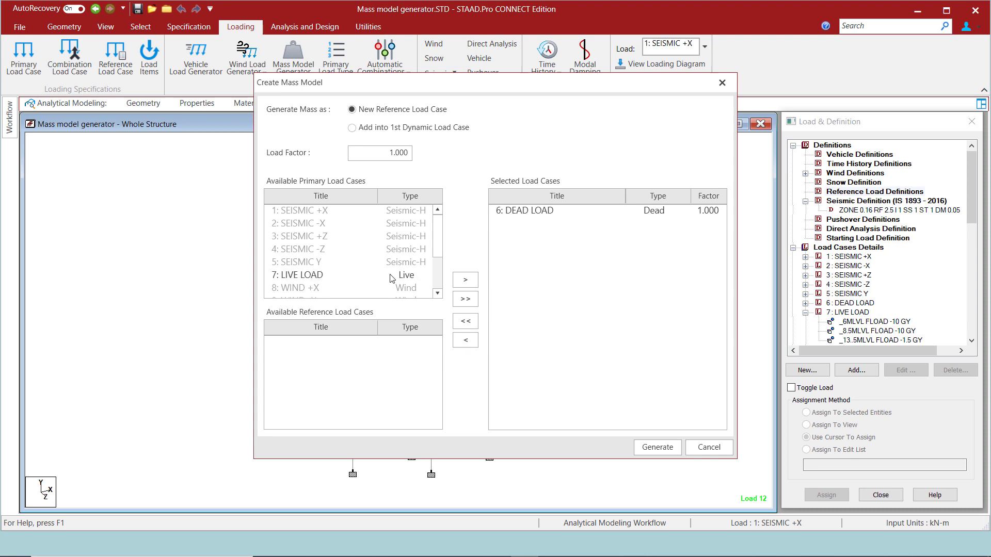
left_click(403, 277)
left_click_drag(382, 153, 441, 165)
type("0.25")
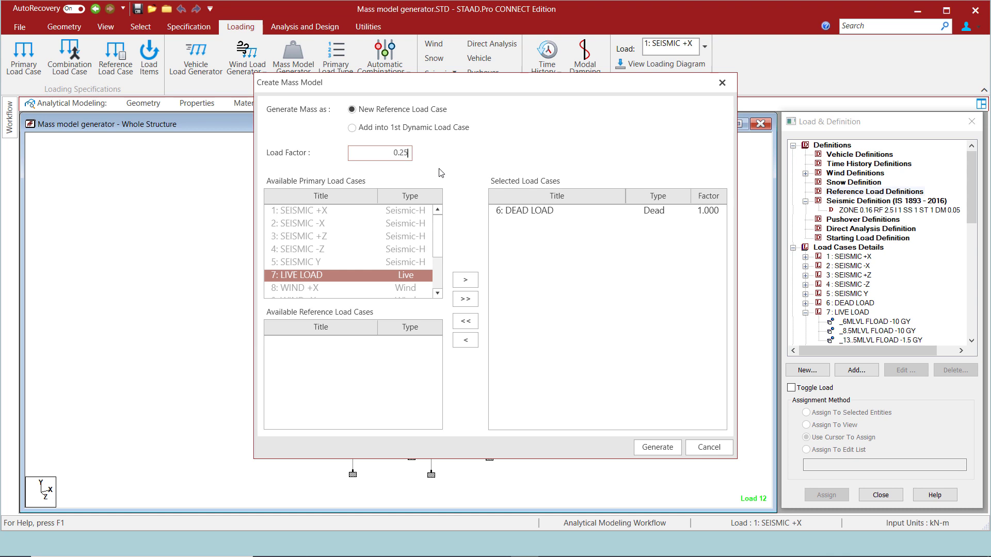
left_click(464, 285)
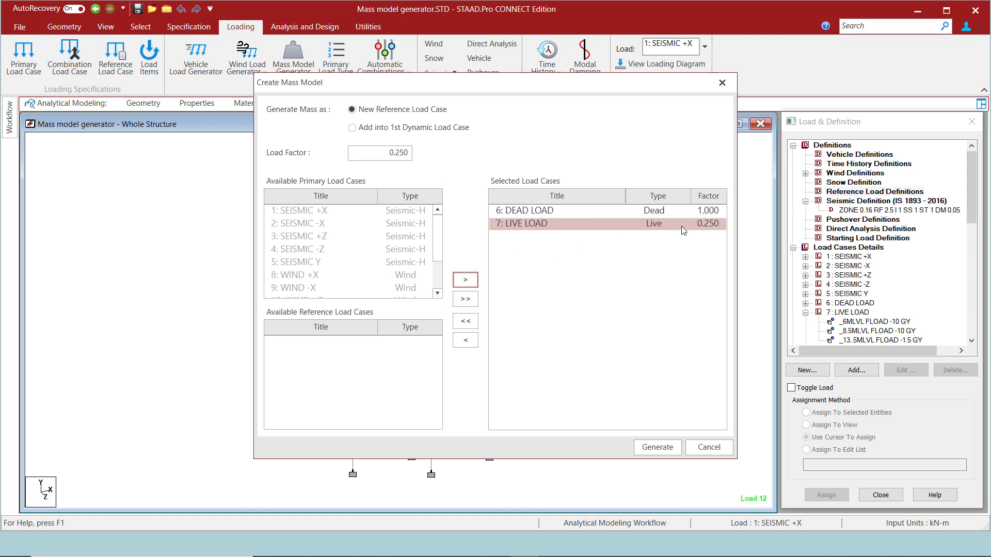
- Replace the LIVE LOAD entry so it is added with load factor 0.5
left_click(662, 223)
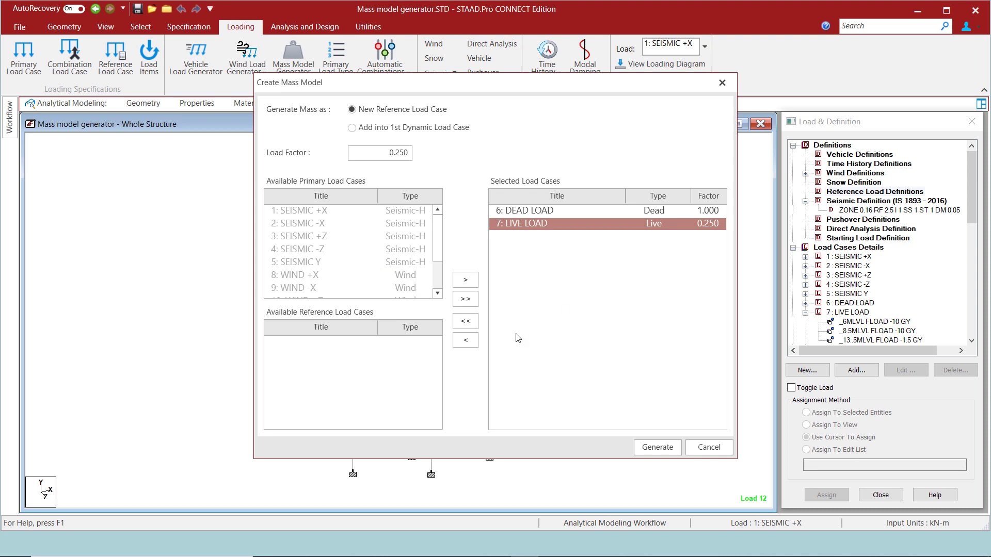
left_click(461, 341)
left_click_drag(388, 152, 452, 160)
type("0.5")
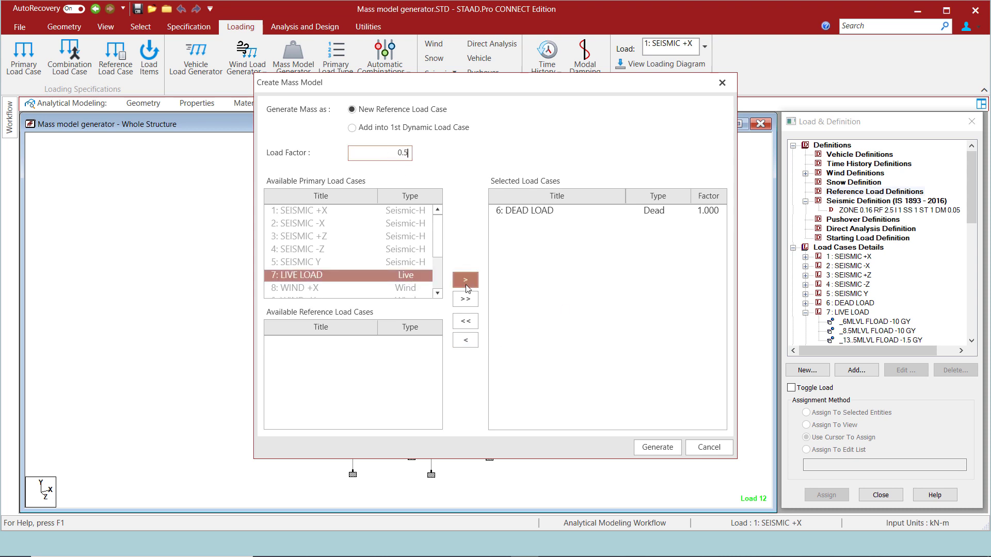
left_click(465, 280)
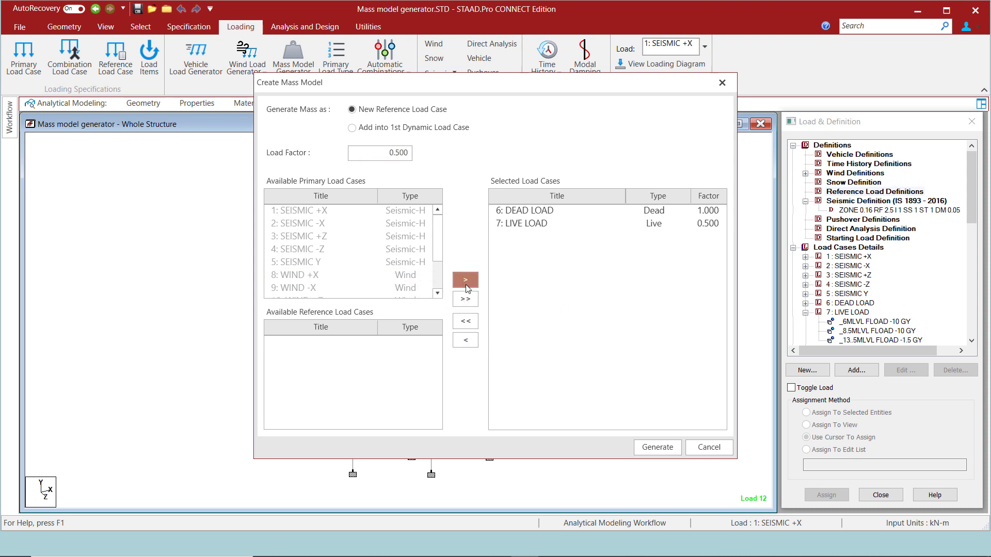
- Generate reference load R1 : REF MASS MODEL and close its edit dialog unchanged
left_click(656, 447)
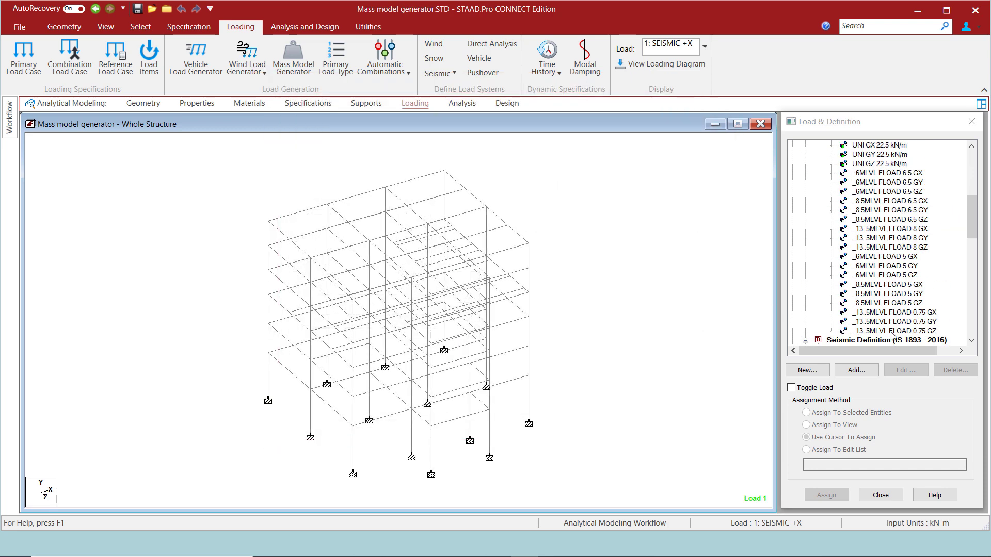
scroll(911, 269, "up", 4)
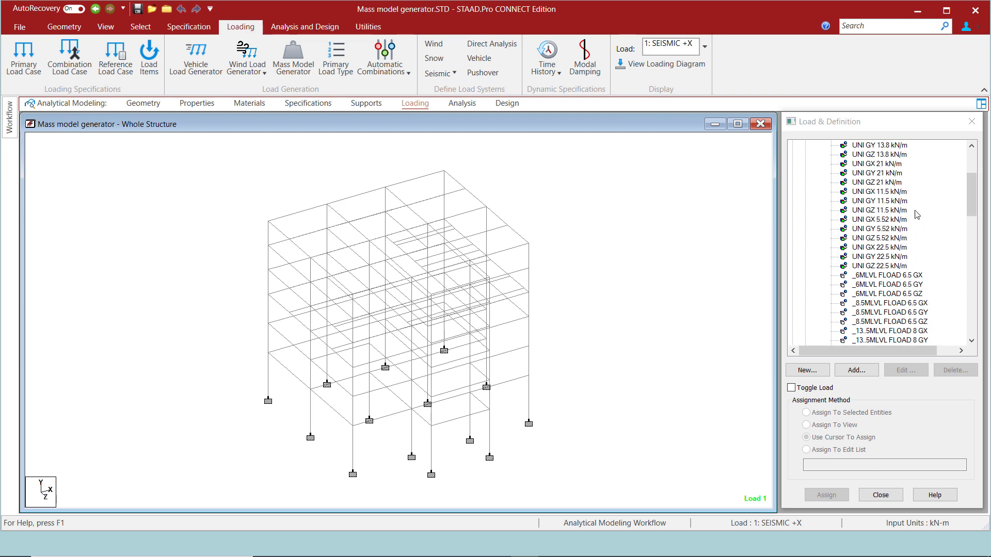
scroll(918, 207, "up", 2)
double_click(872, 165)
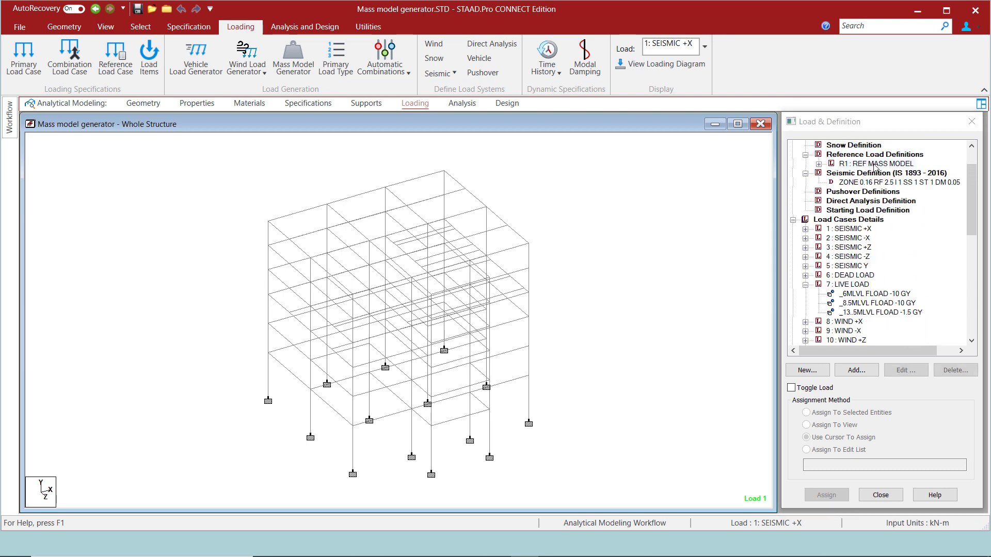
left_click(678, 215)
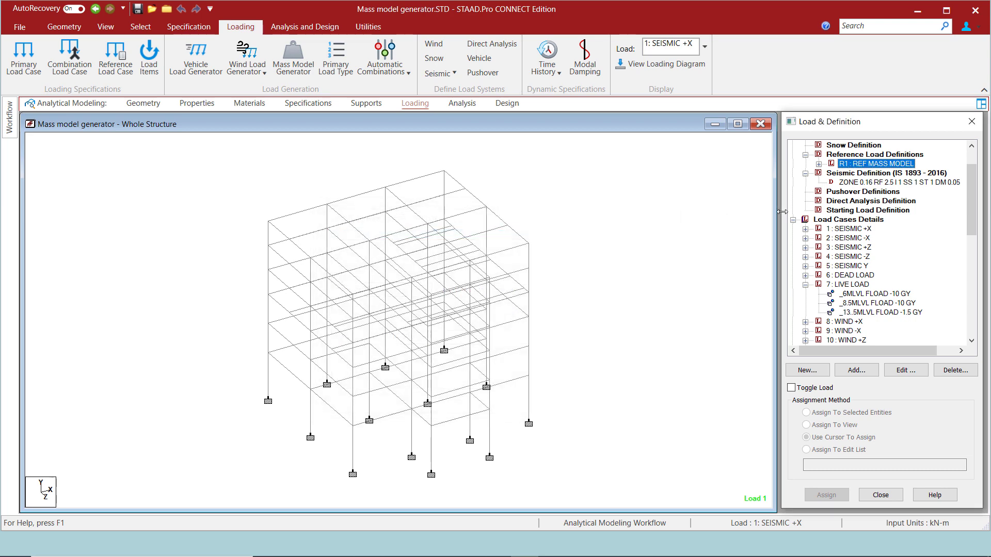
- Expand R1 and review its selfweight, uniform member and floor load items
left_click(819, 164)
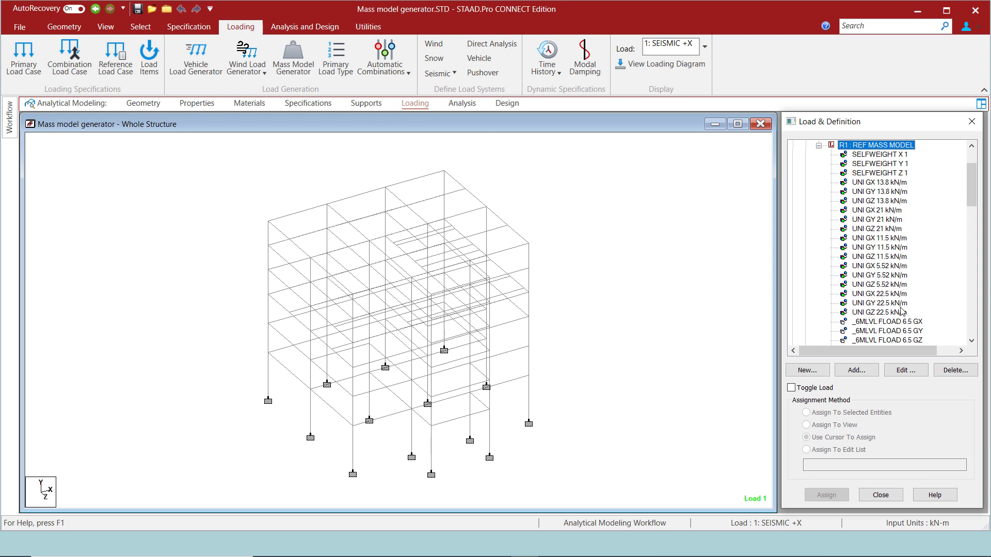
scroll(903, 312, "down", 5)
scroll(907, 306, "down", 2)
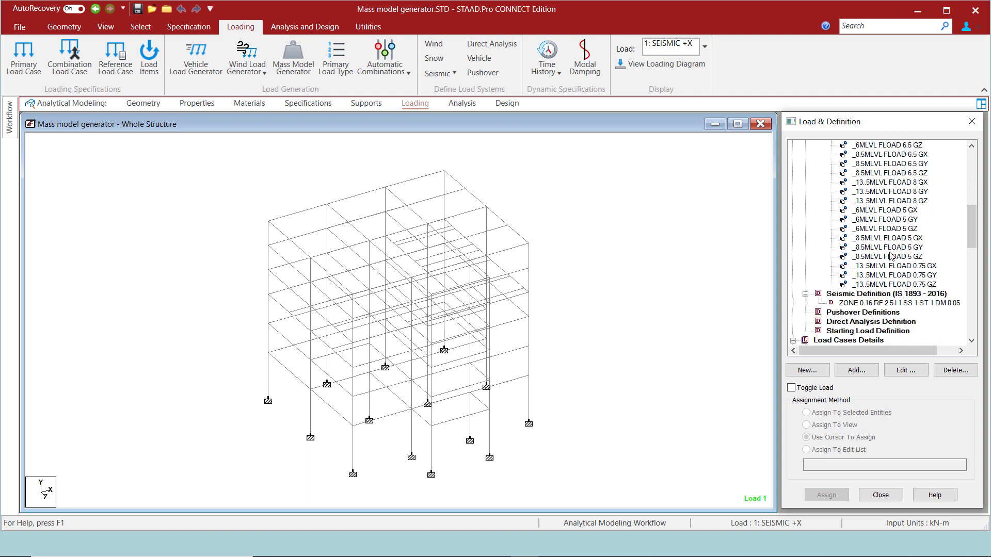
scroll(891, 255, "up", 1)
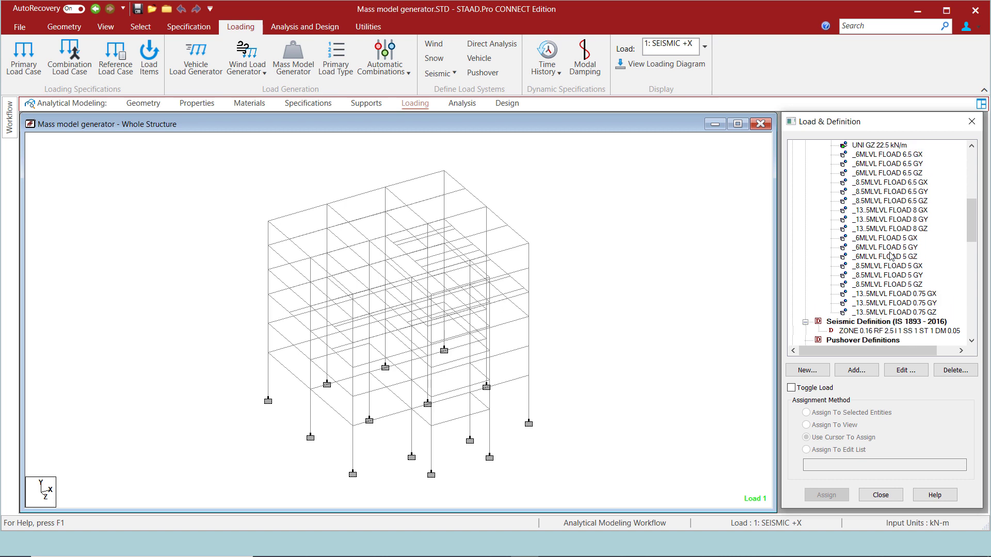
scroll(889, 255, "up", 1)
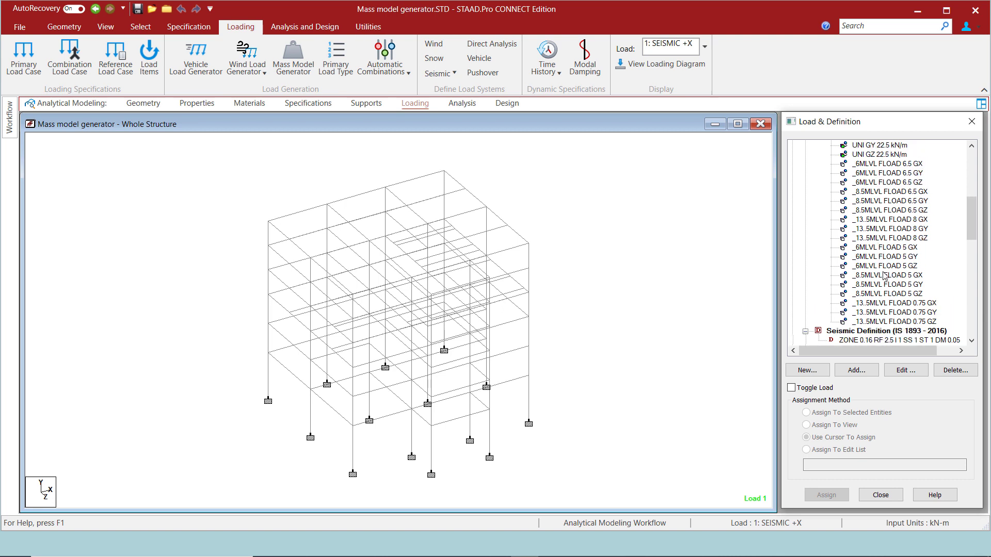
- Display R1's _13.5MLVL FLOAD 0.75 loads in GX, GY and GZ on the model
left_click(890, 304)
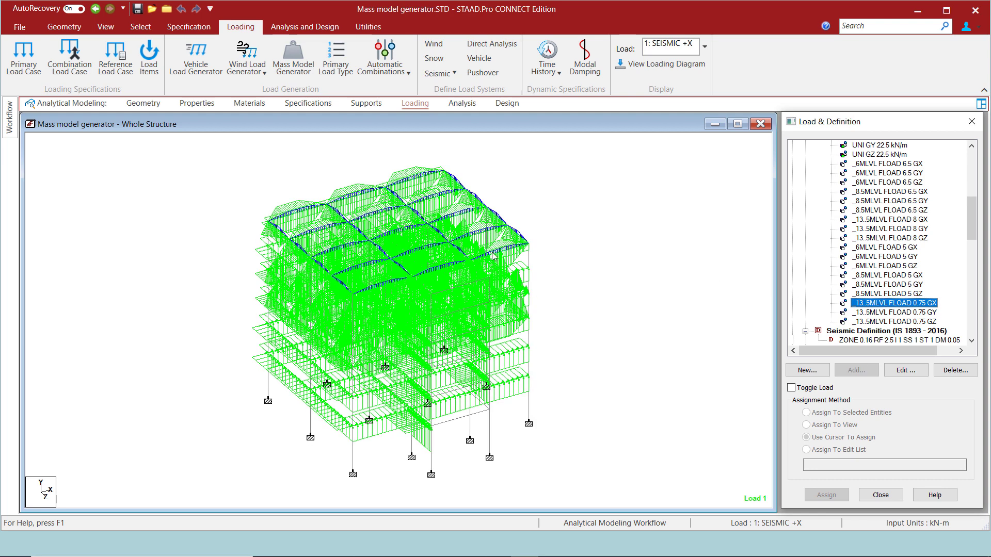
left_click(879, 312)
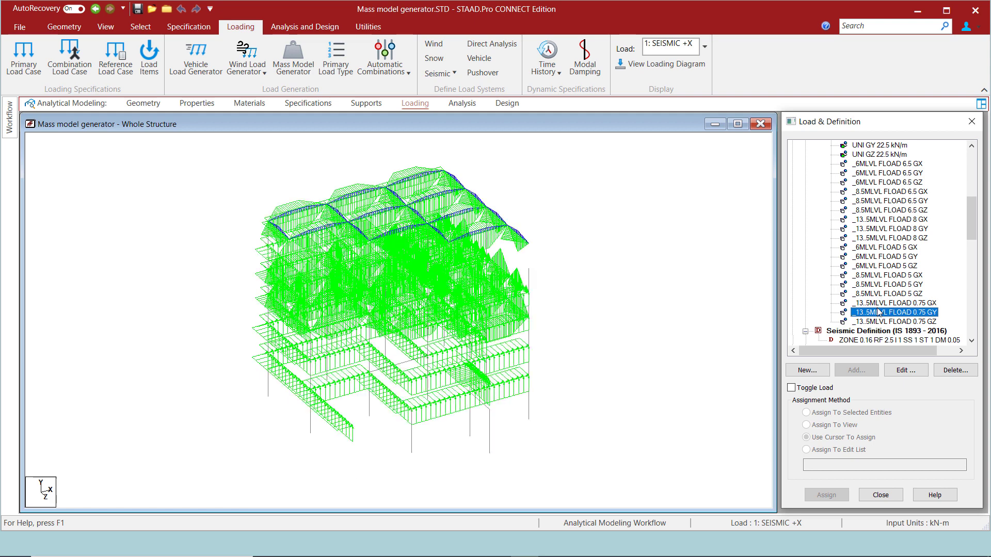
left_click(887, 321)
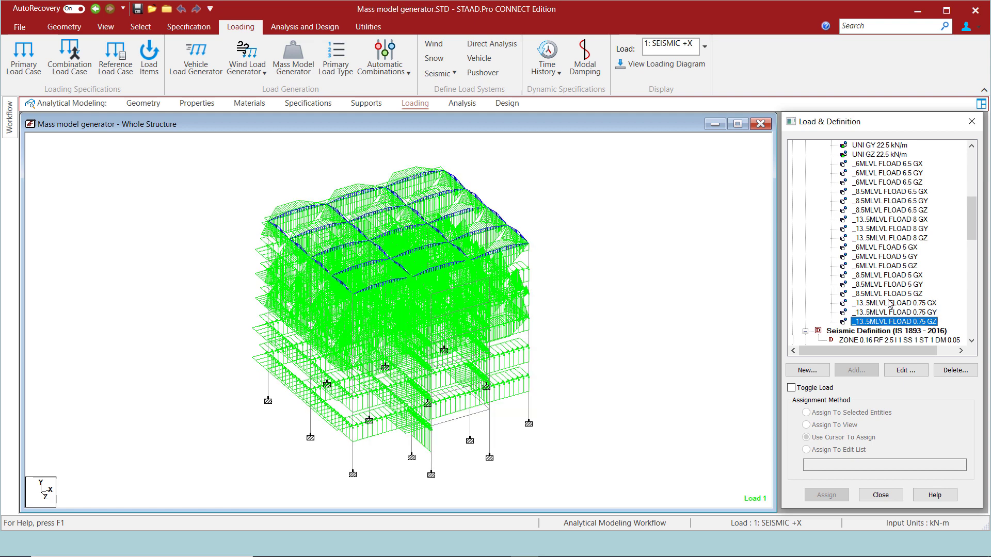
left_click(371, 30)
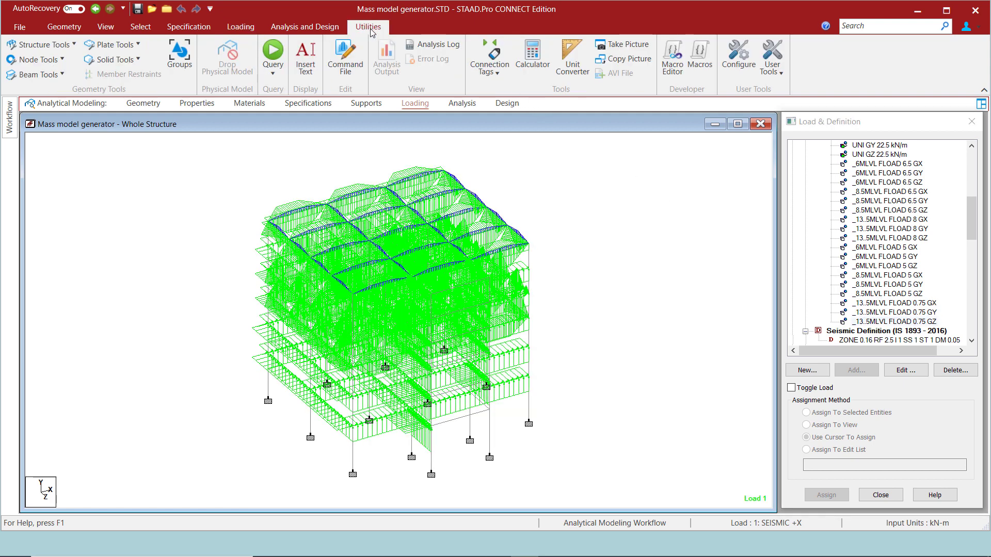
- Save the model, open its command file, and jump to the LOAD R1 definition
left_click(346, 58)
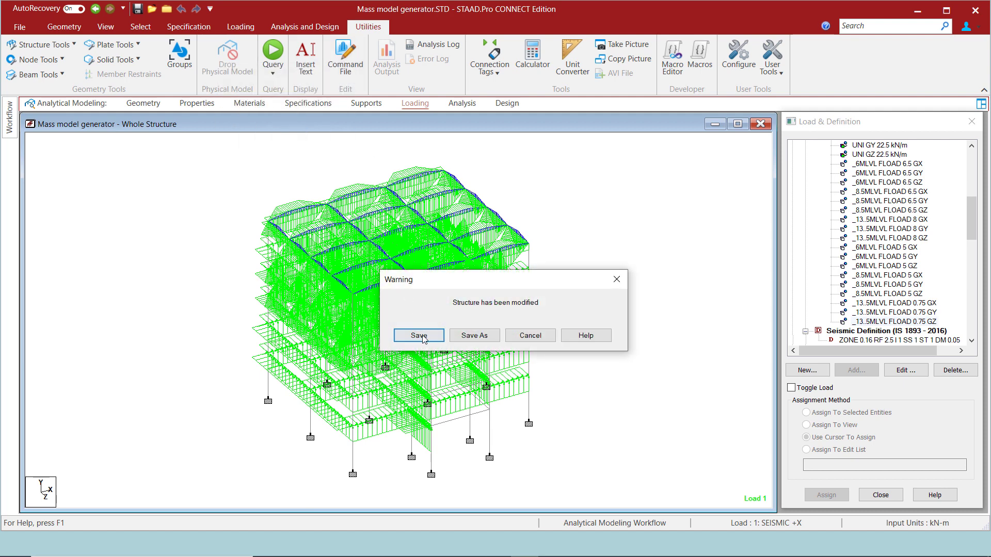
left_click(423, 334)
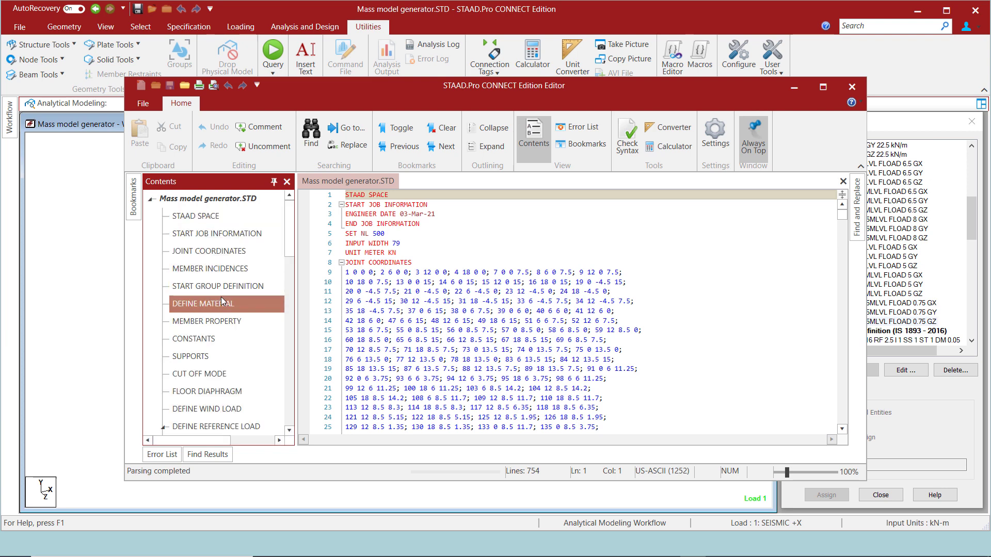
scroll(224, 305, "down", 3)
left_click(232, 351)
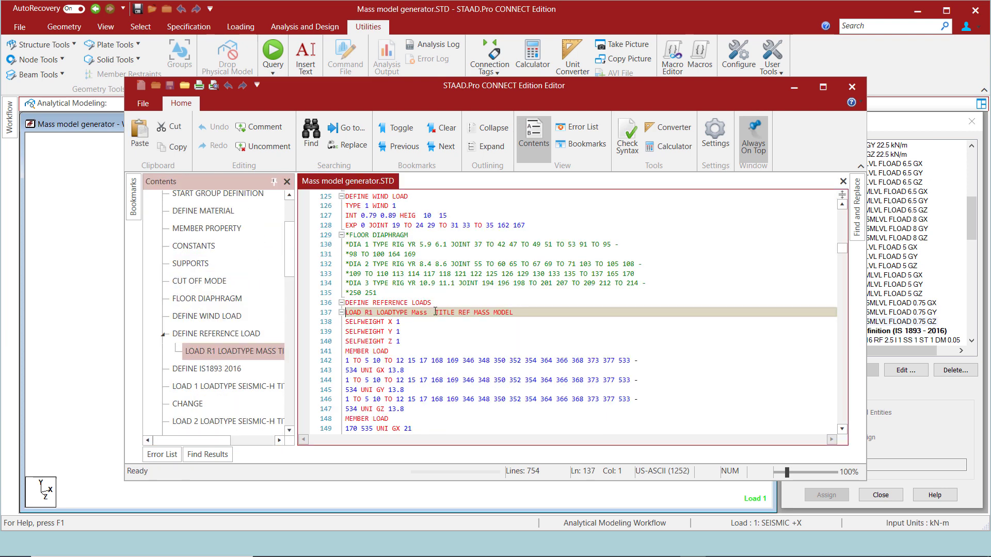
scroll(437, 313, "down", 10)
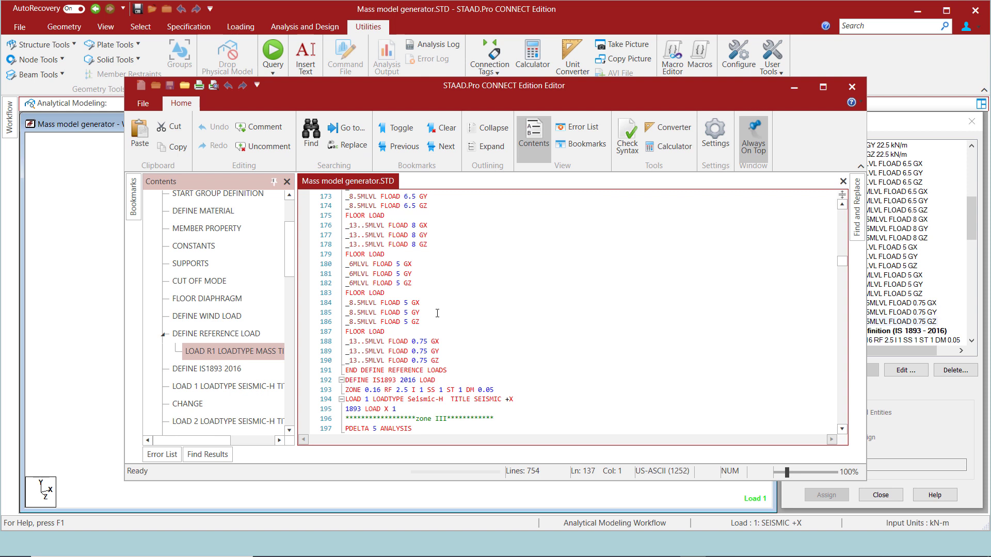
- Comment out the three FLOAD 0.75 lines 188–190 and save the command file
left_click_drag(445, 358, 346, 341)
left_click(260, 126)
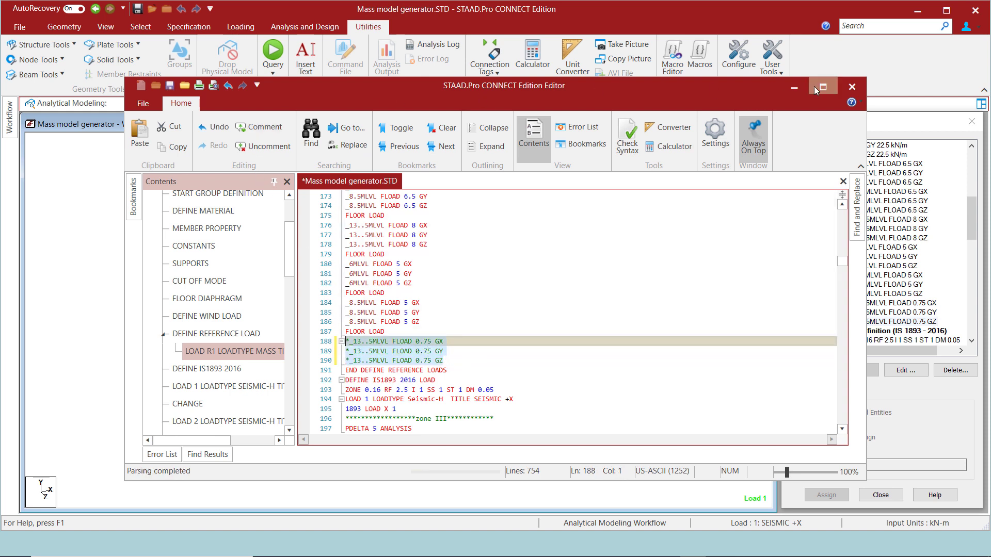
left_click(853, 86)
left_click(461, 306)
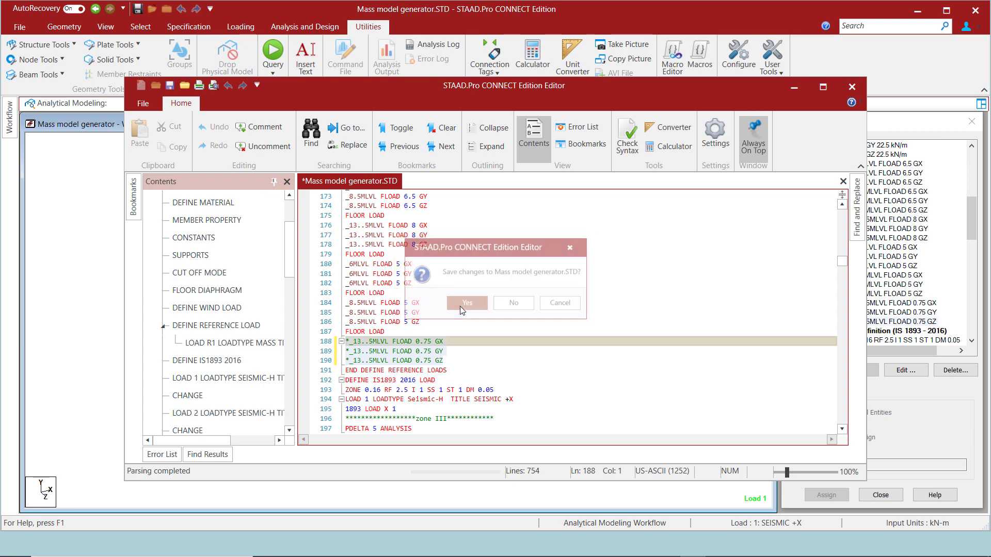